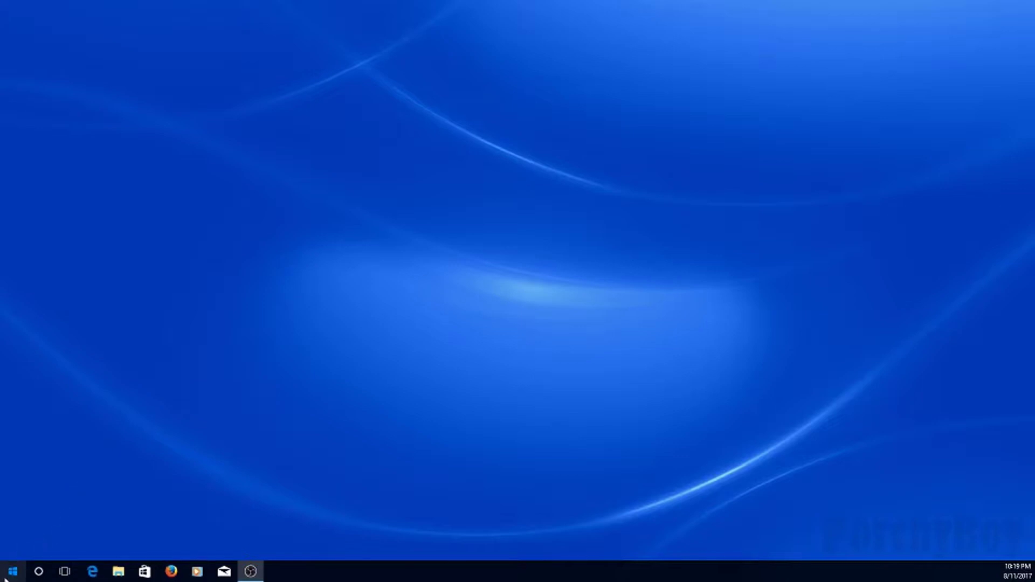
# Launch Control Panel from the Start menu's Windows System folder to show All Control Panel Items
pyautogui.click(5, 580)
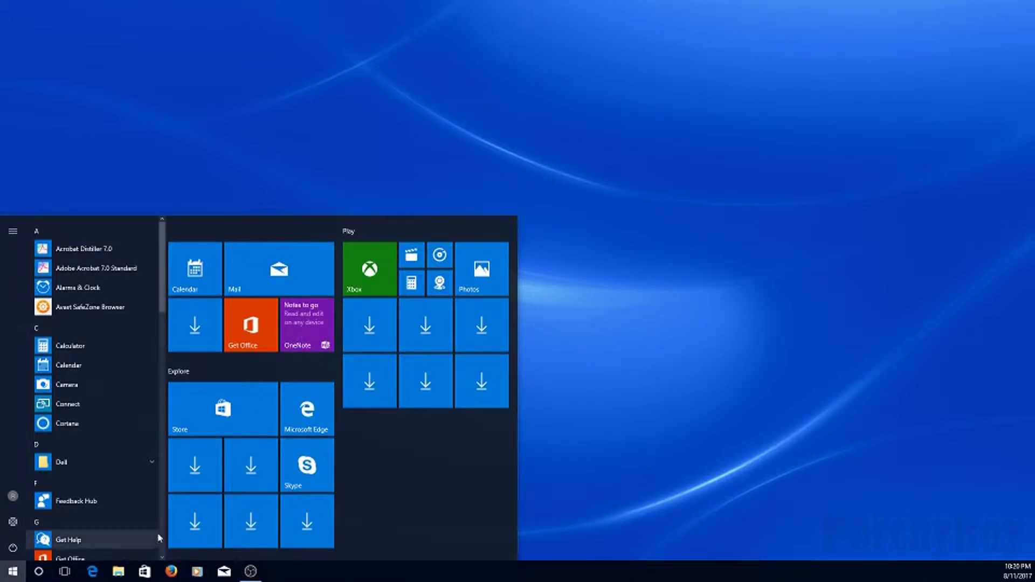
pyautogui.scroll(-15, 145, 517)
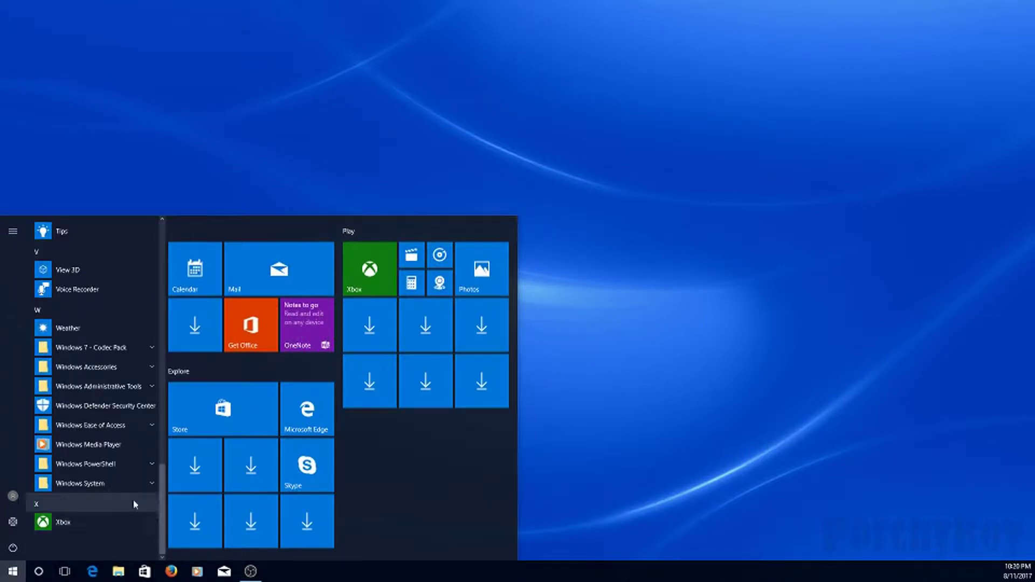
pyautogui.click(89, 484)
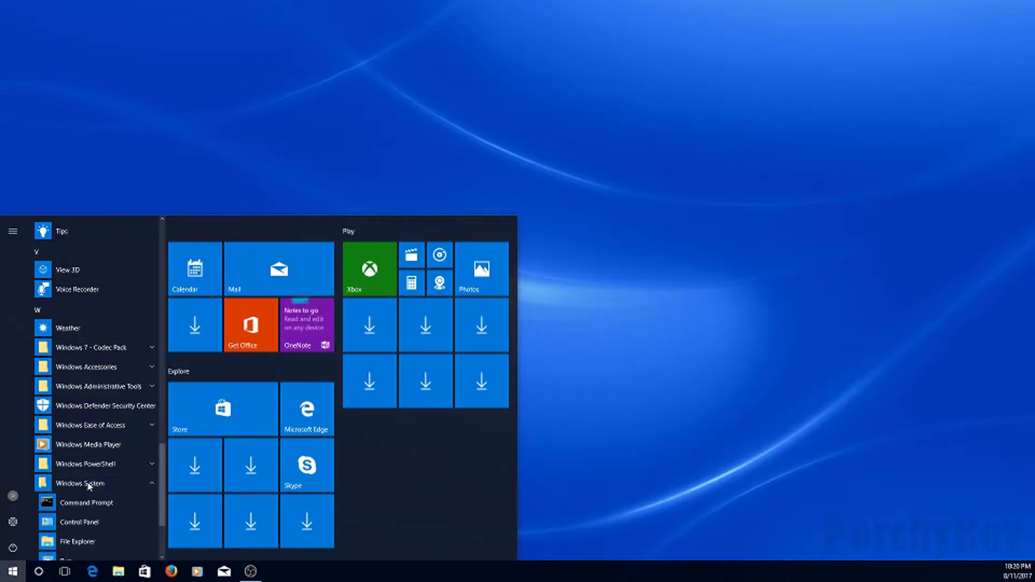
pyautogui.click(79, 523)
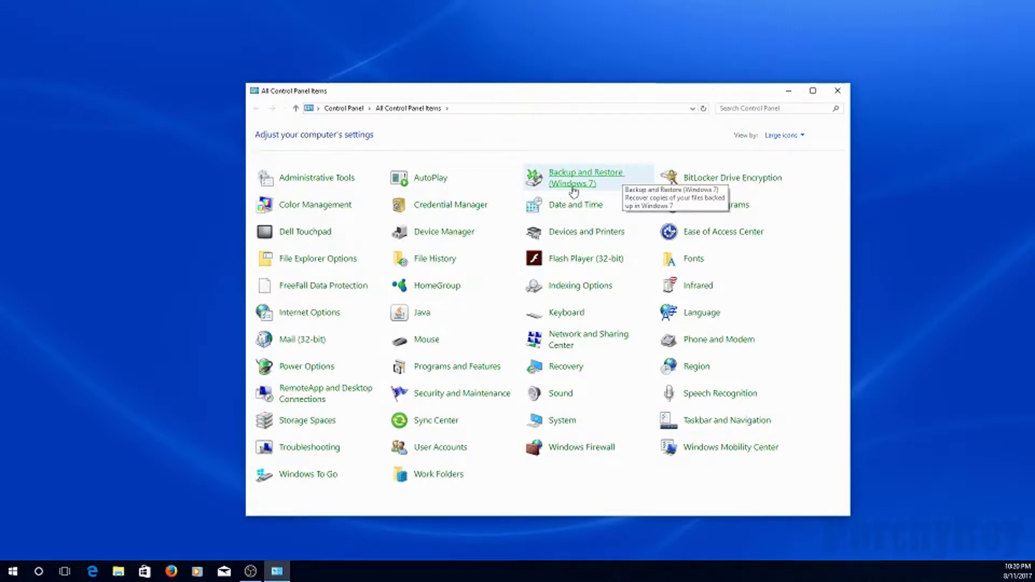
# Review the Backup and Restore (Windows 7) page, then close Control Panel
pyautogui.click(573, 186)
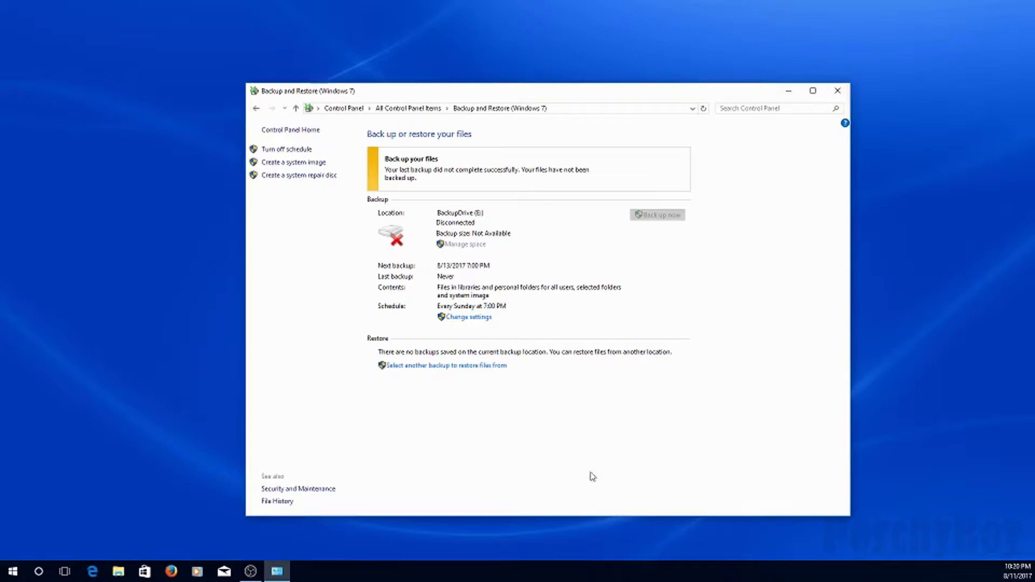
pyautogui.click(837, 90)
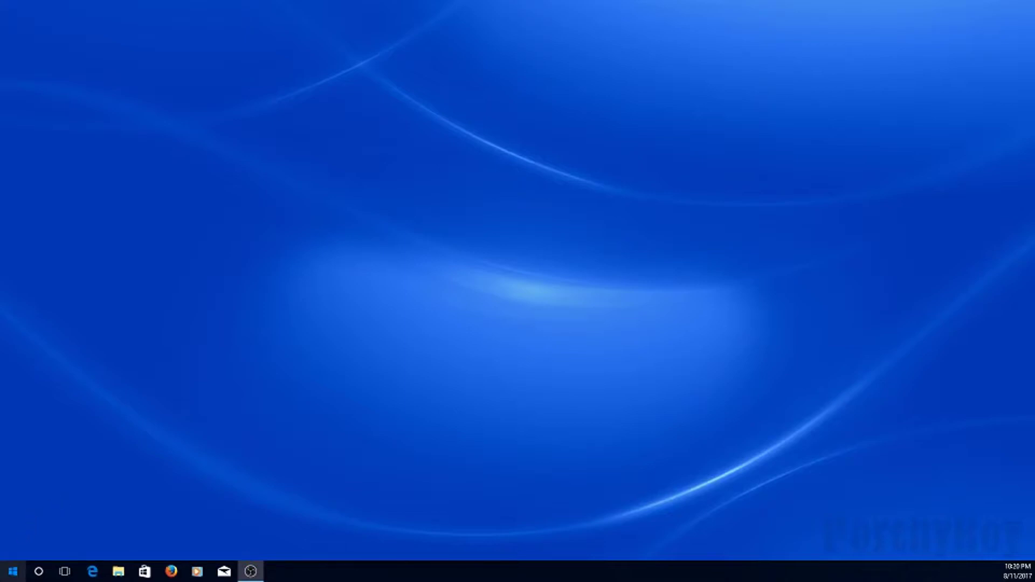
pyautogui.click(8, 579)
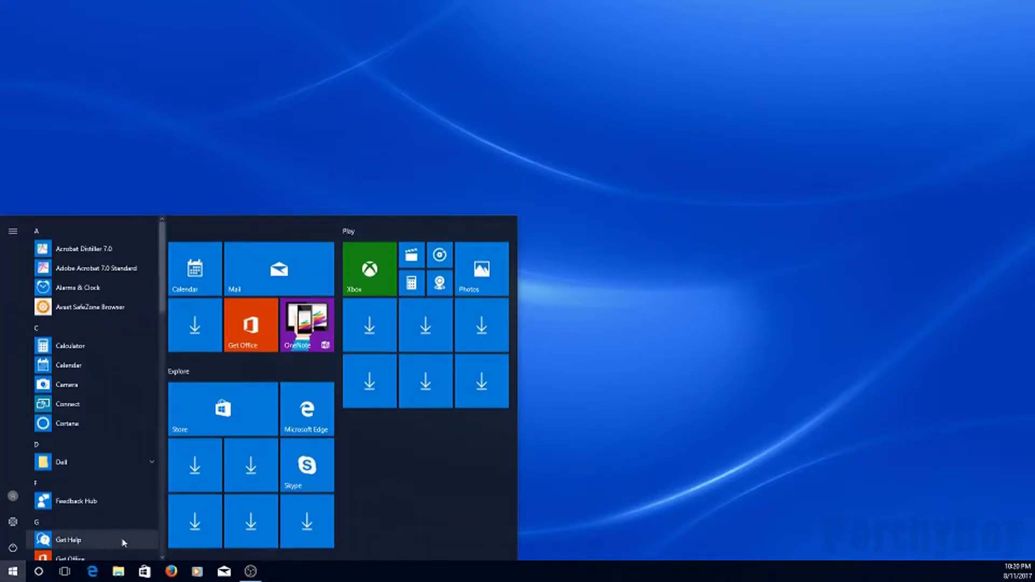
pyautogui.scroll(-15, 160, 534)
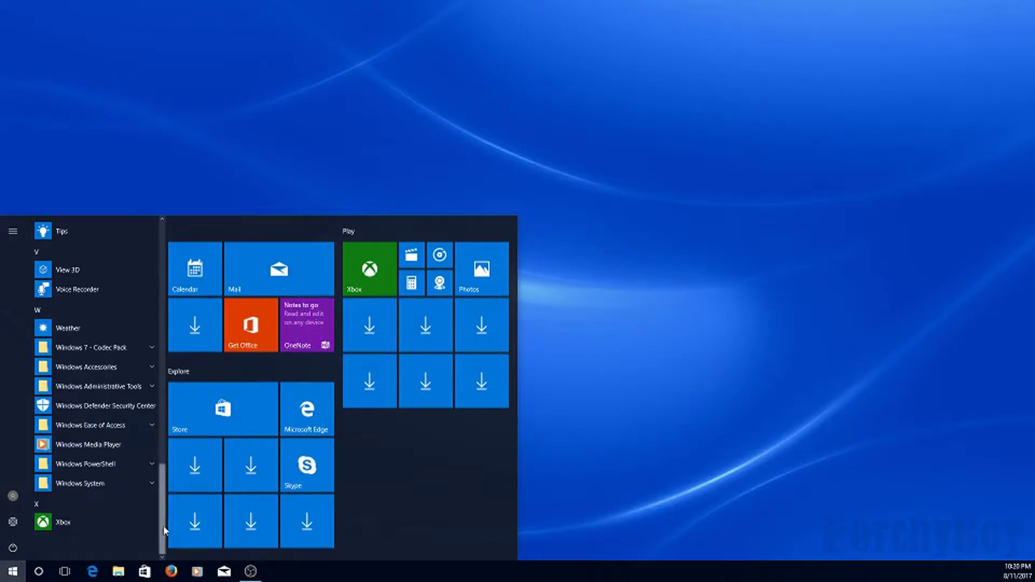
pyautogui.click(112, 486)
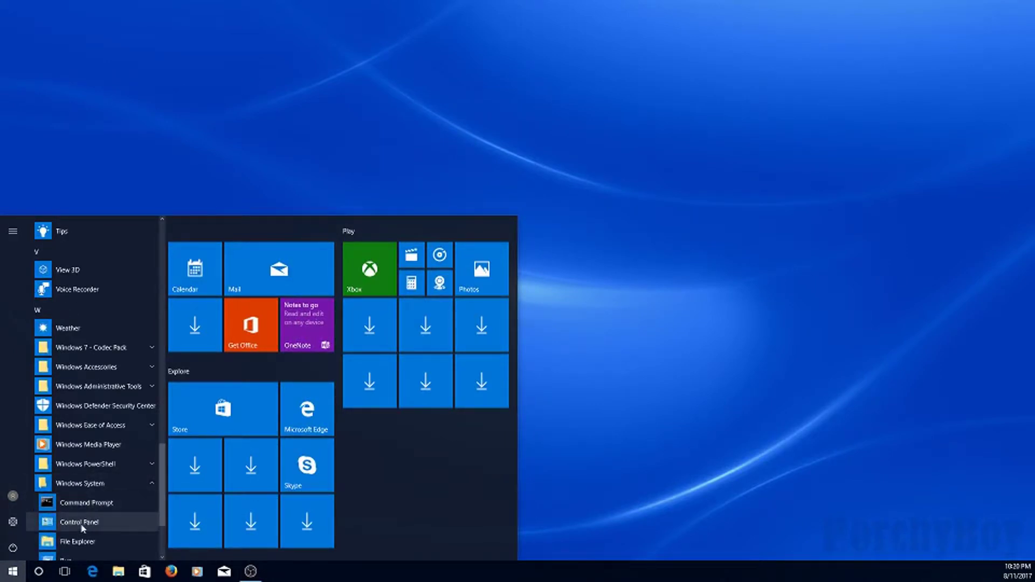
pyautogui.click(84, 521)
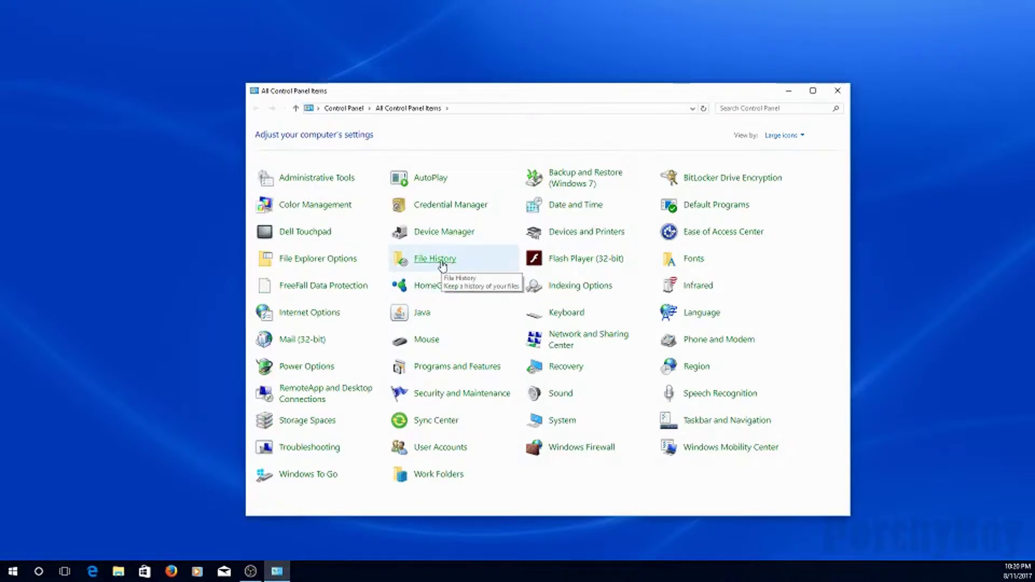
pyautogui.click(442, 262)
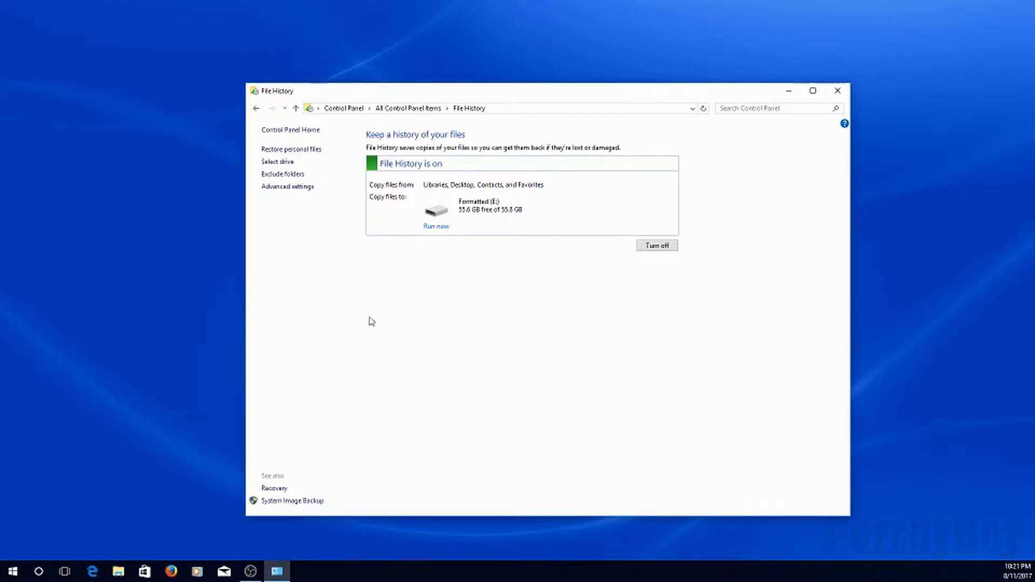
pyautogui.click(278, 163)
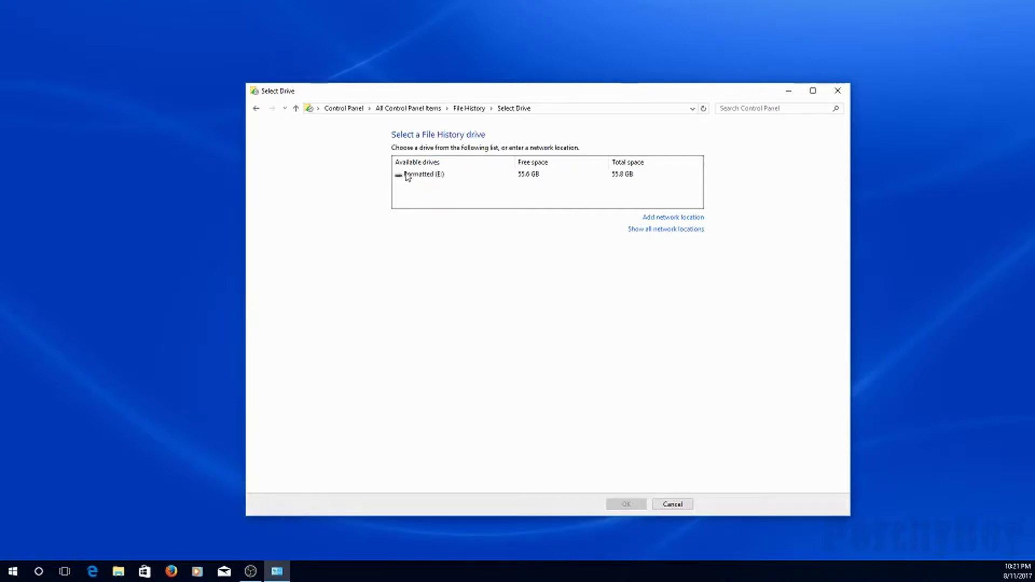
pyautogui.click(408, 176)
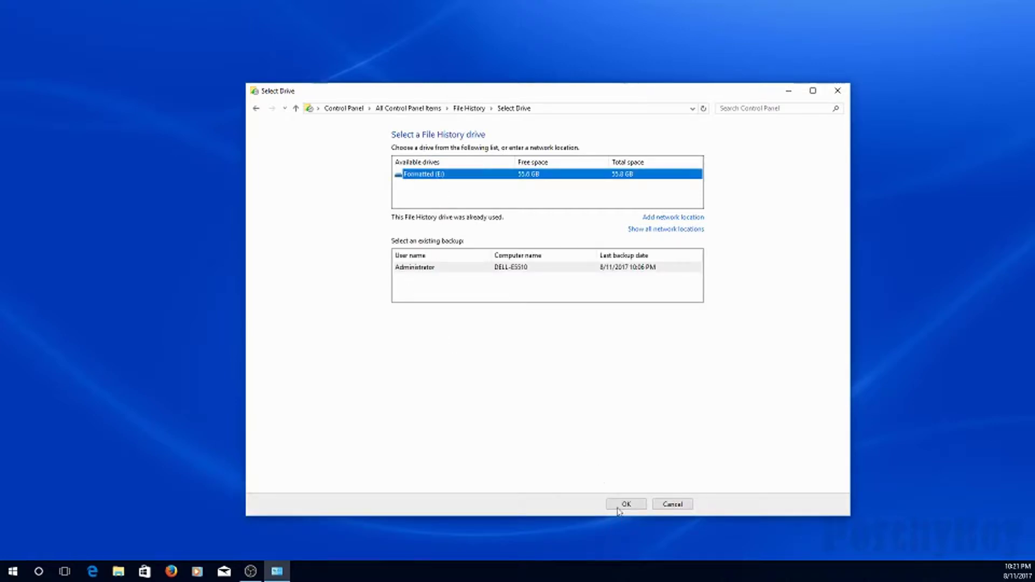
pyautogui.click(674, 506)
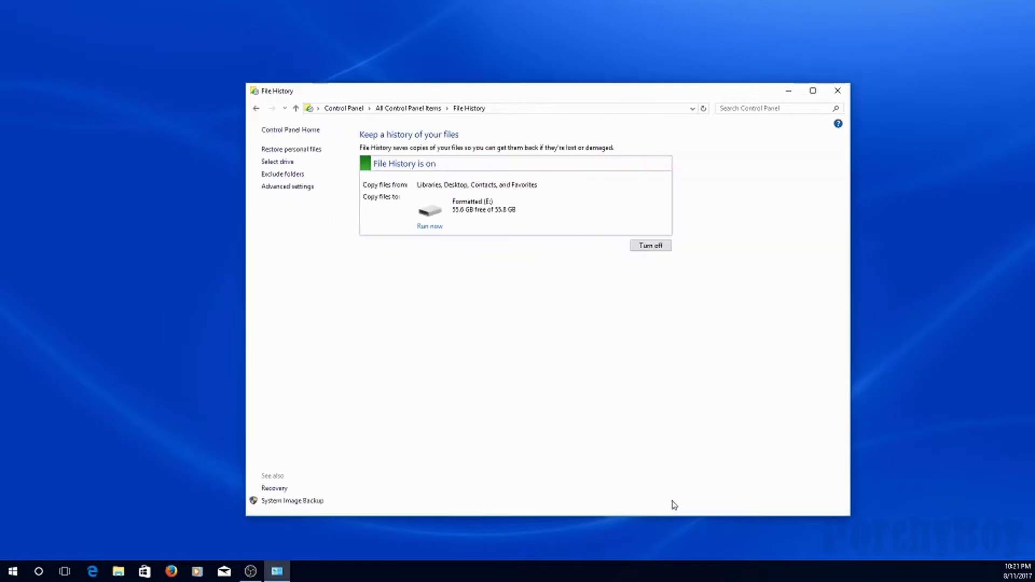
pyautogui.click(846, 96)
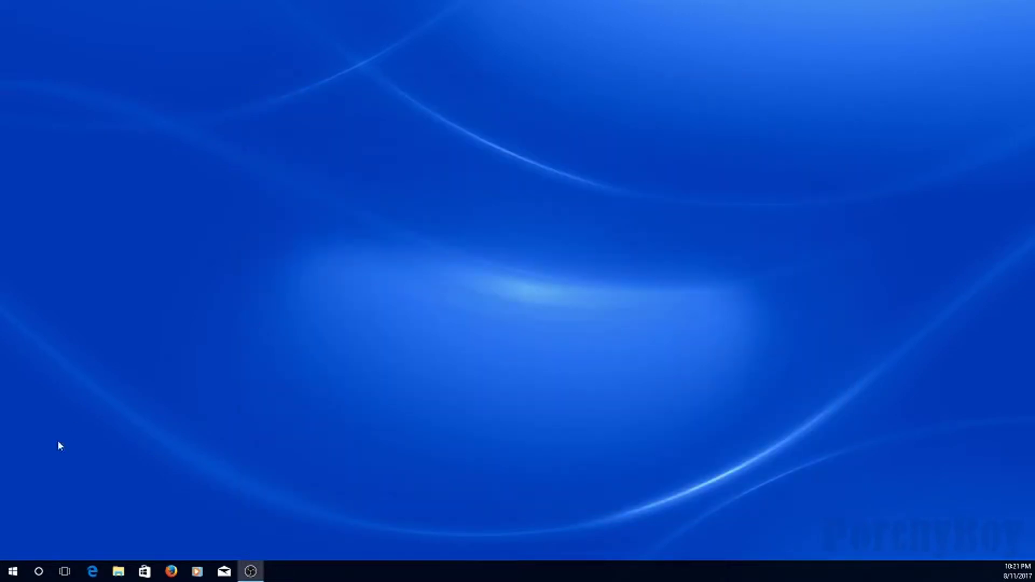
pyautogui.click(12, 571)
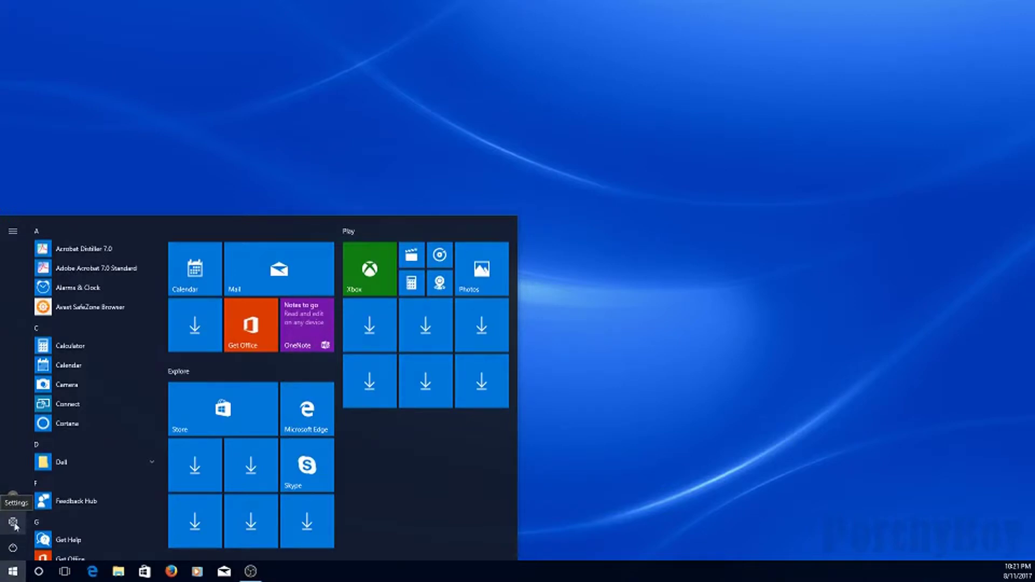
# Go to Update & security > Backup and open its backup options: 26.3 MB, hourly, kept forever
pyautogui.click(13, 523)
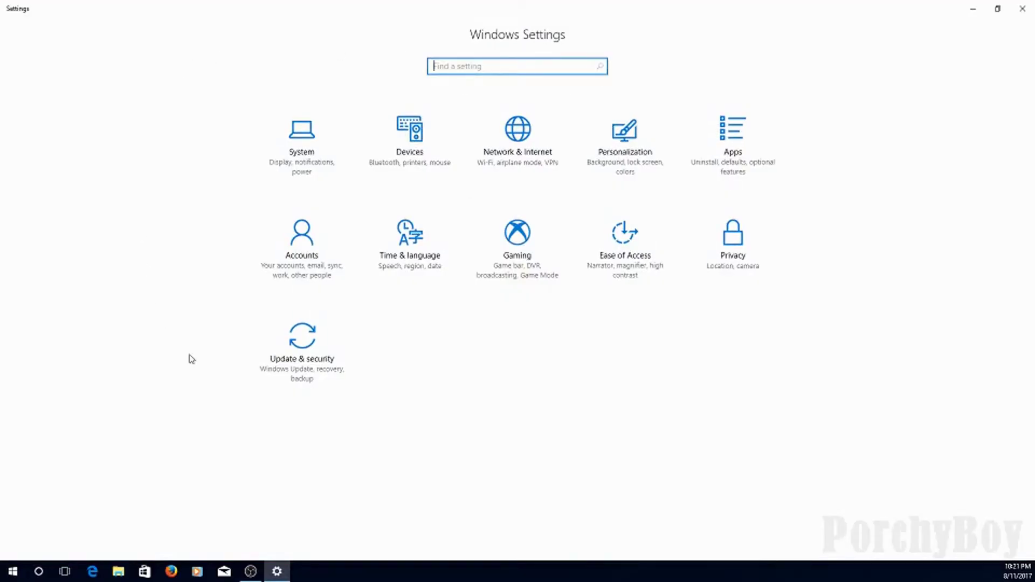
pyautogui.click(297, 364)
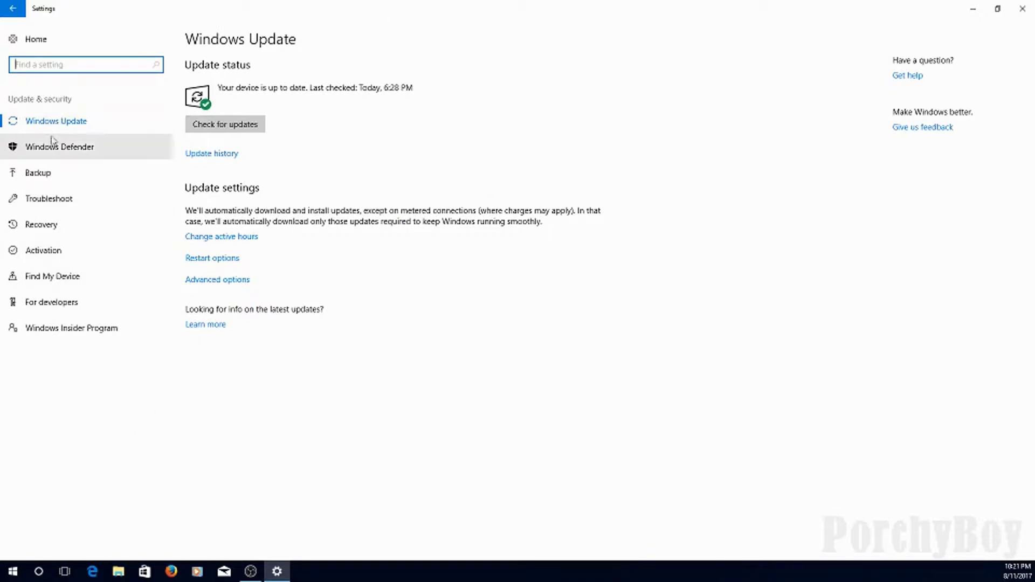
pyautogui.click(45, 182)
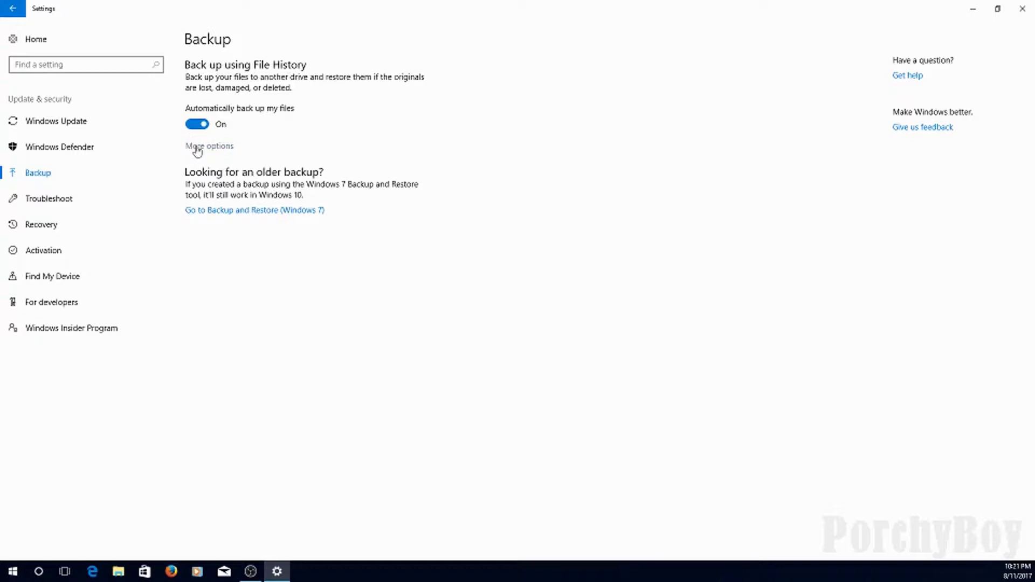
pyautogui.click(200, 153)
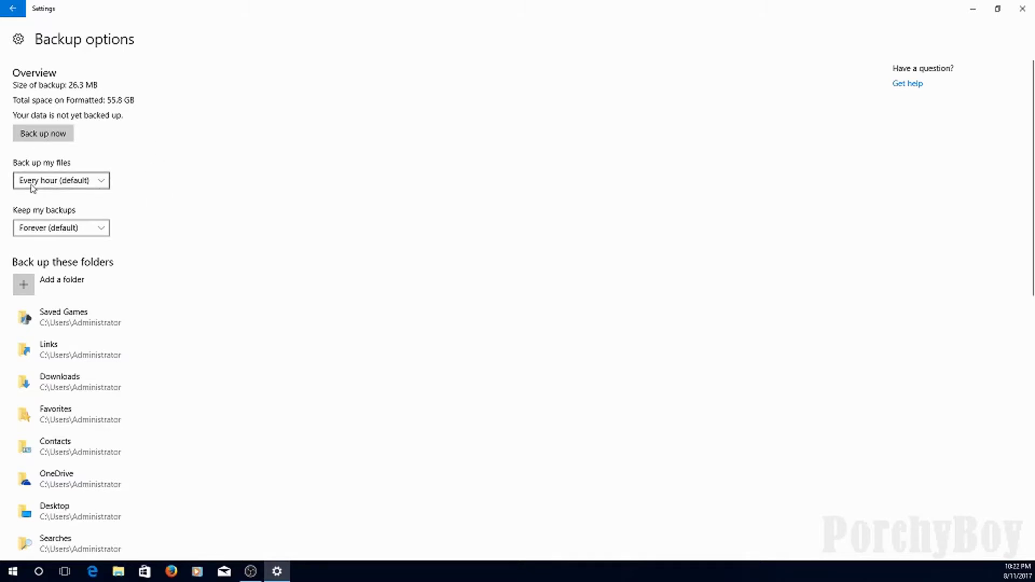
pyautogui.click(66, 181)
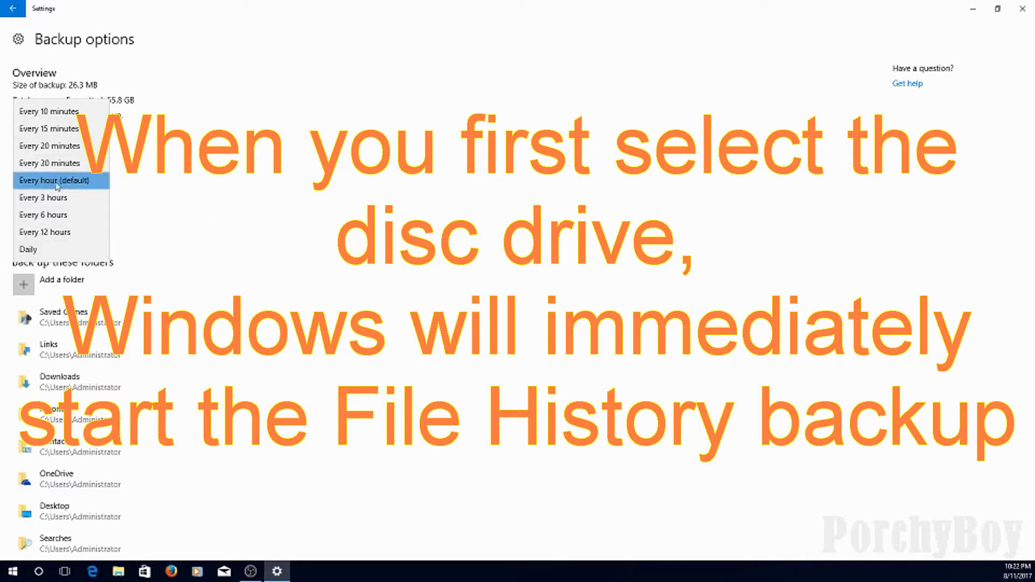
pyautogui.click(193, 174)
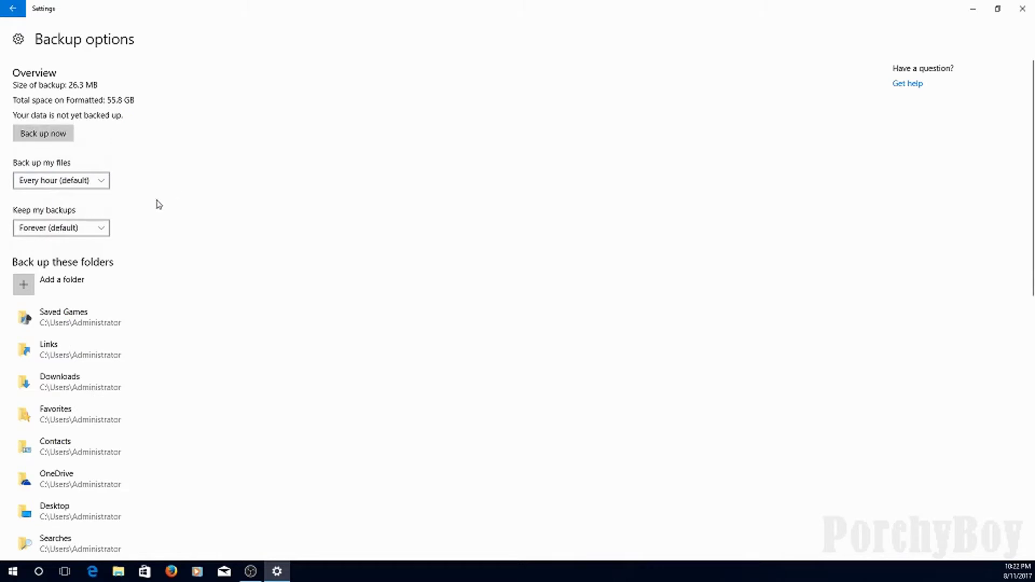
pyautogui.click(50, 232)
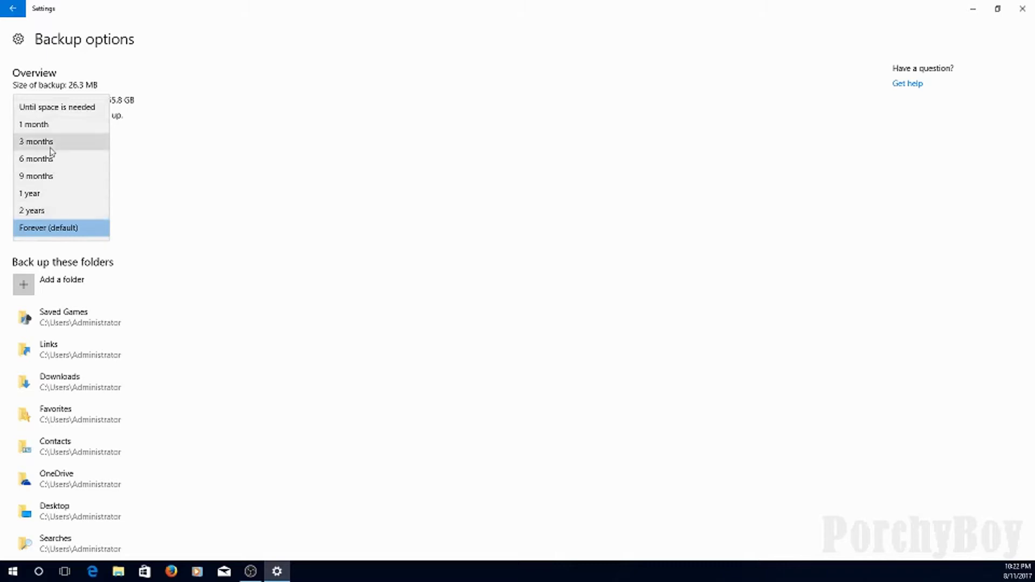
pyautogui.click(205, 157)
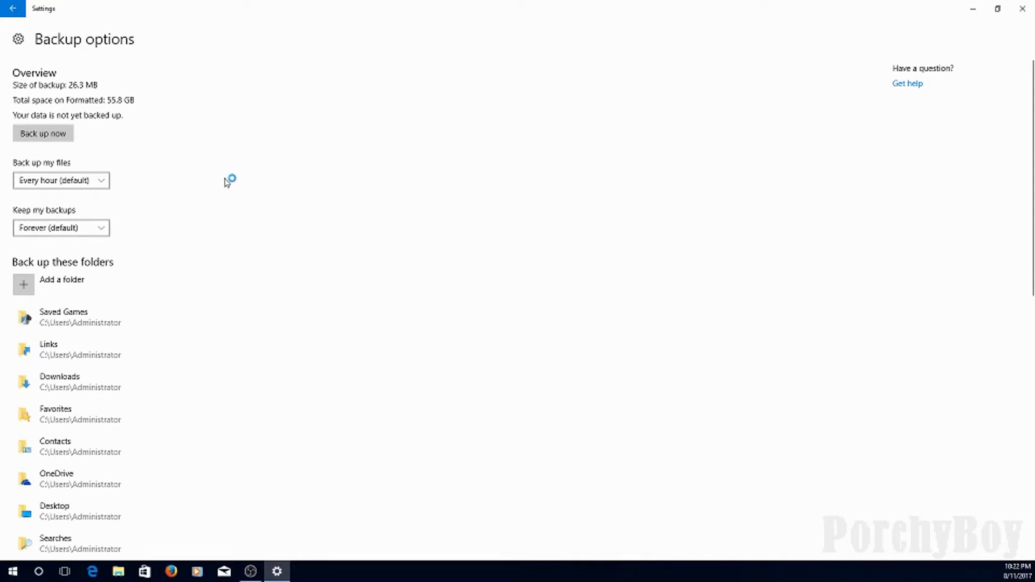
pyautogui.scroll(-2, 225, 182)
pyautogui.scroll(-2, 225, 182)
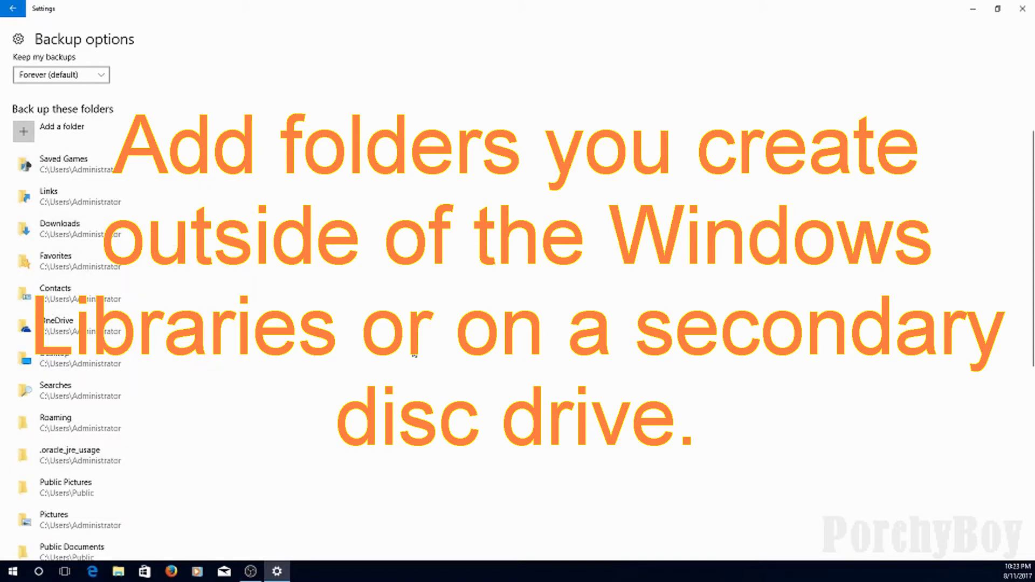
pyautogui.scroll(-6, 421, 350)
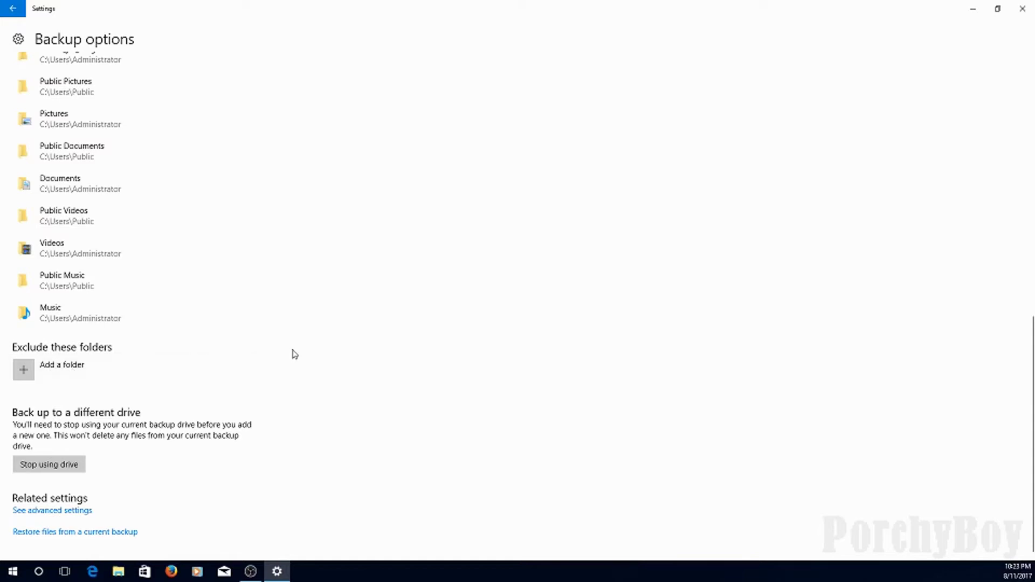
pyautogui.scroll(9, 294, 354)
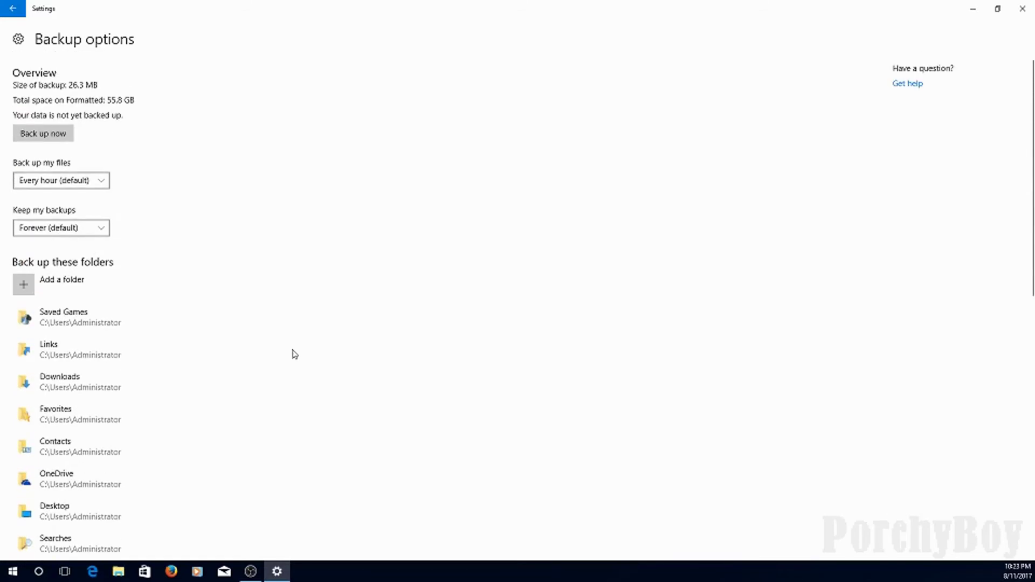
pyautogui.scroll(-10, 294, 354)
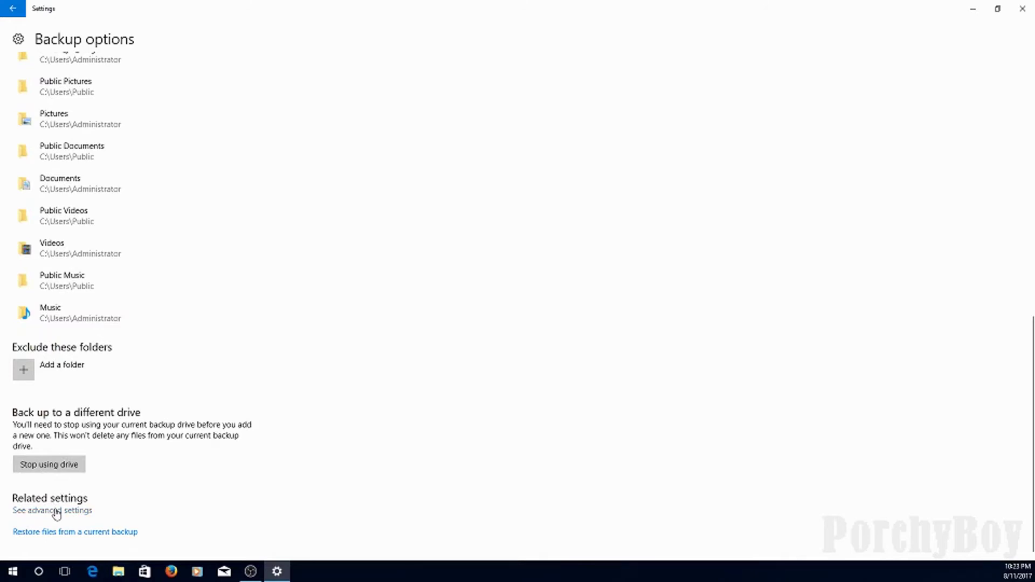
pyautogui.click(56, 511)
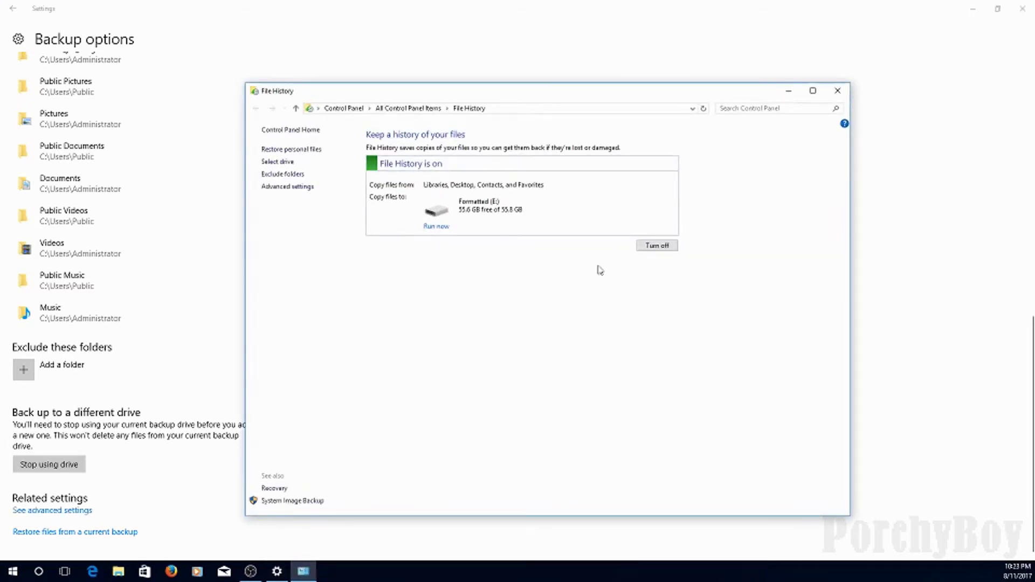
pyautogui.moveTo(485, 94); pyautogui.dragTo(527, 99)
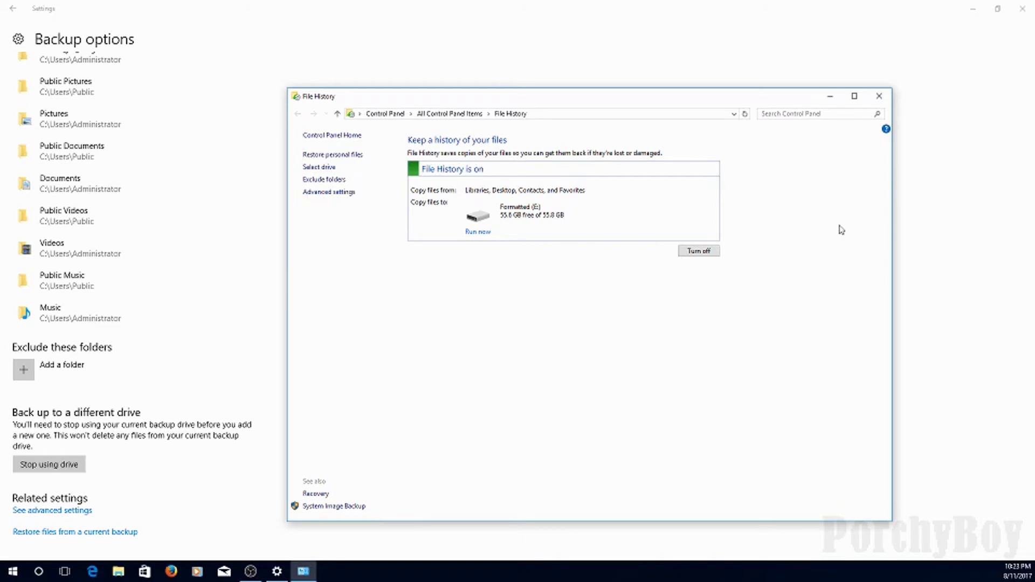
pyautogui.click(879, 96)
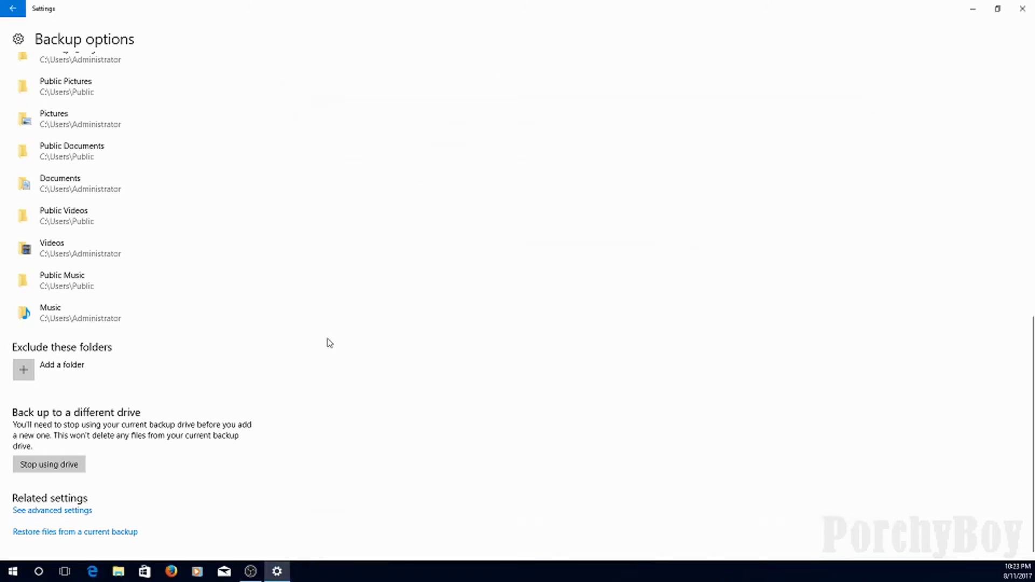
pyautogui.scroll(10, 330, 343)
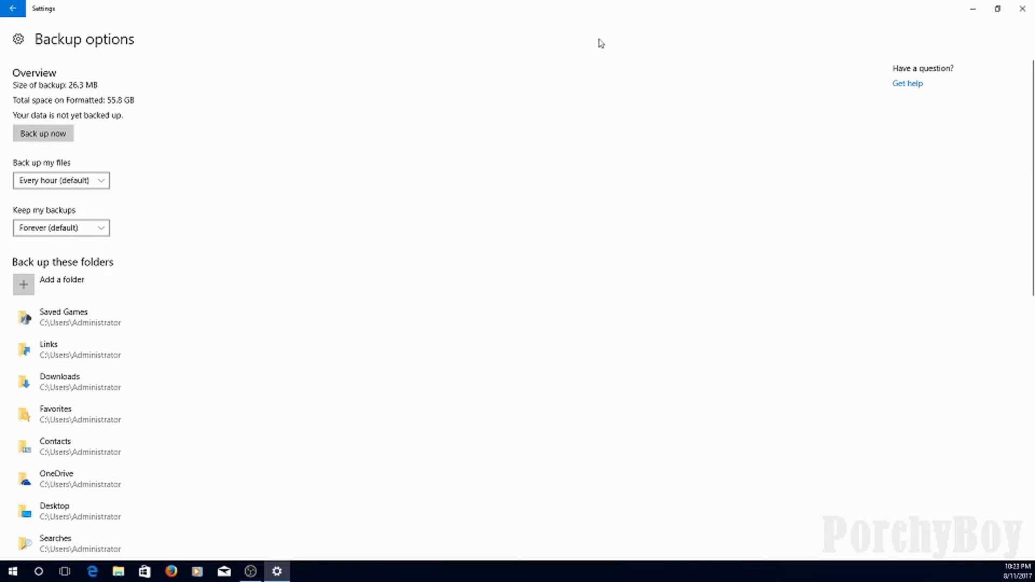
pyautogui.click(16, 10)
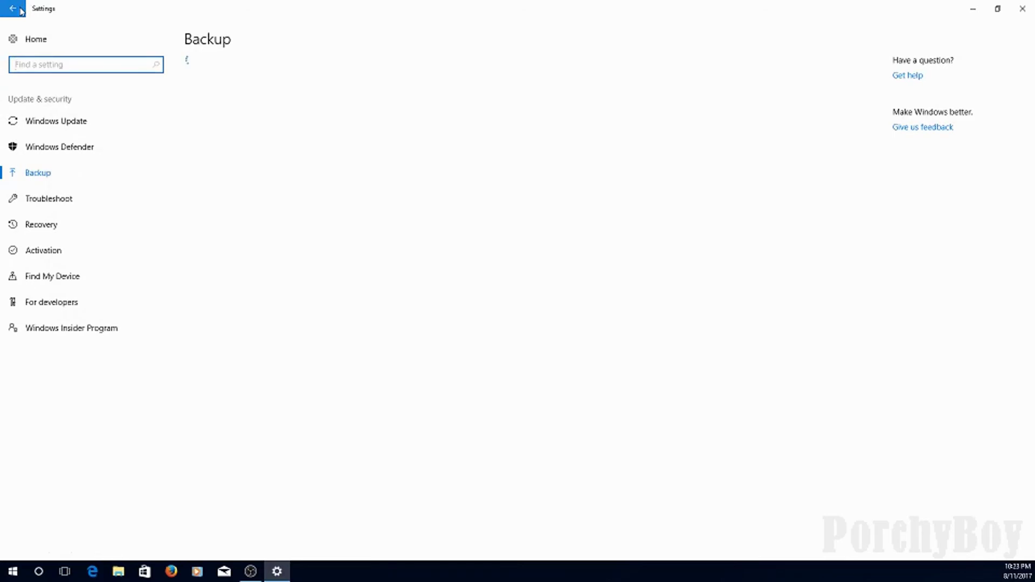
# Return to the Settings home page and close the Settings window
pyautogui.click(16, 10)
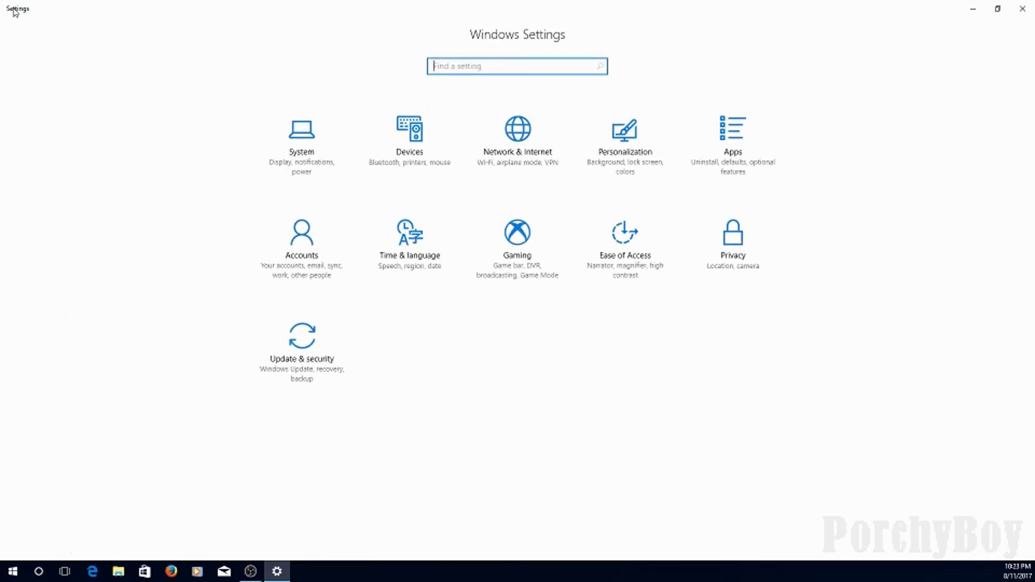
pyautogui.click(1022, 9)
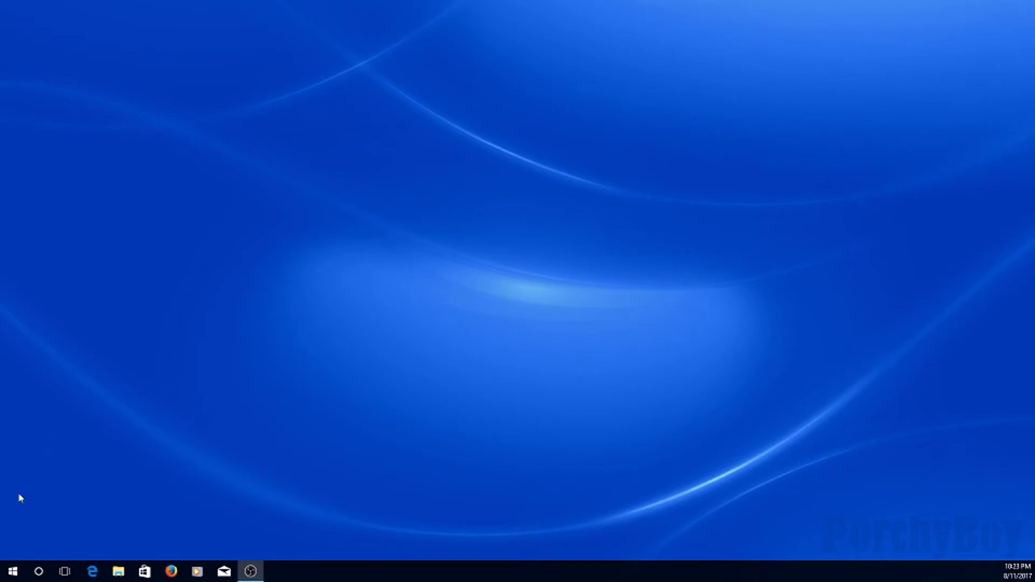
# Relaunch Settings from the Start menu and go to Update & security > Backup
pyautogui.click(12, 573)
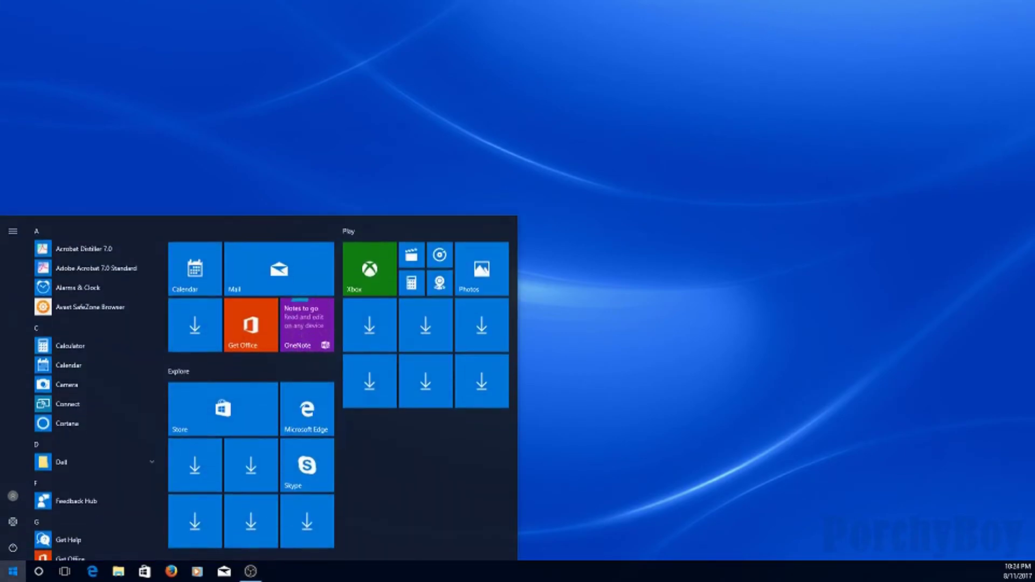
pyautogui.scroll(-5, 164, 472)
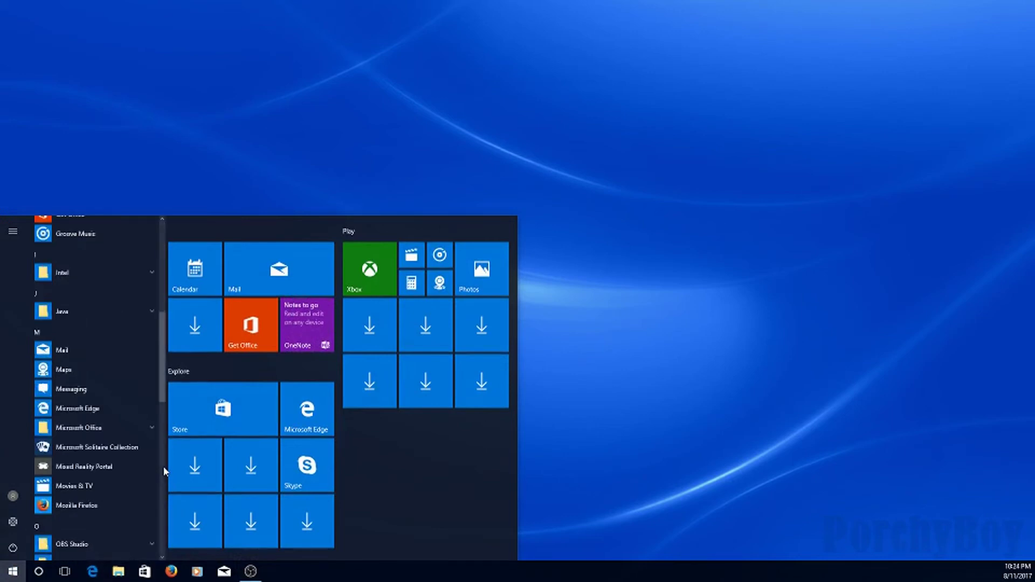
pyautogui.scroll(-6, 162, 475)
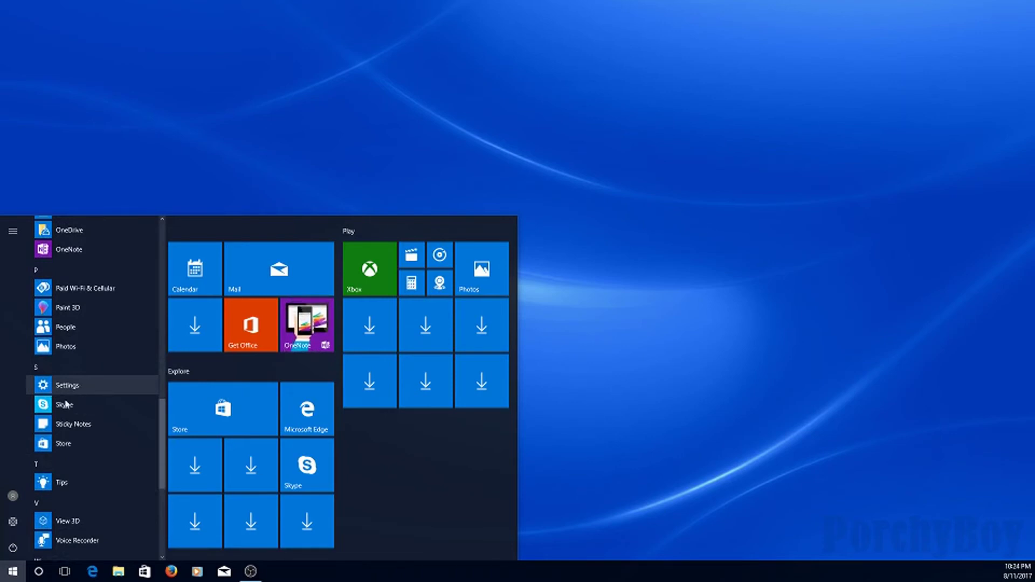
pyautogui.click(68, 386)
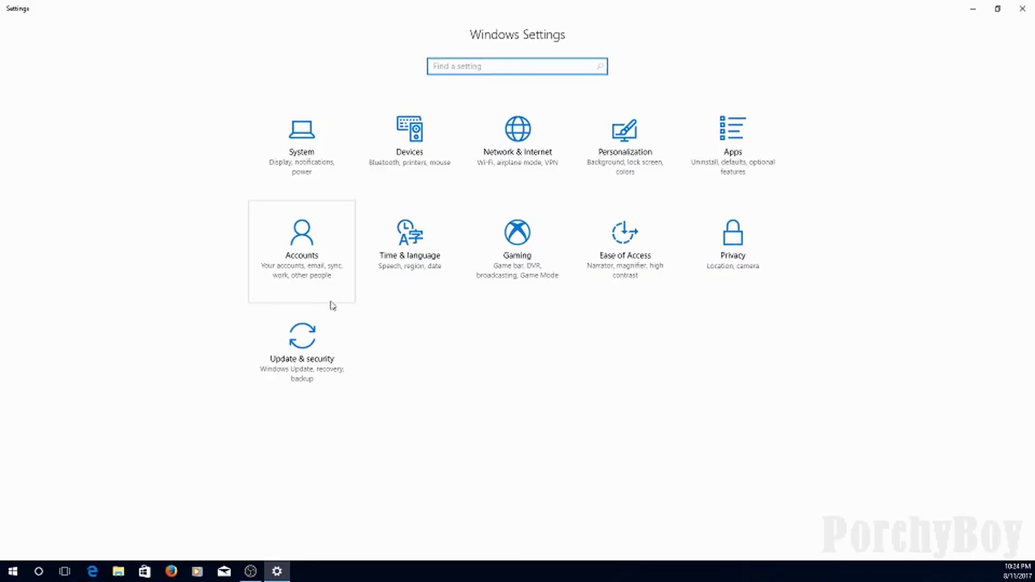
pyautogui.click(300, 347)
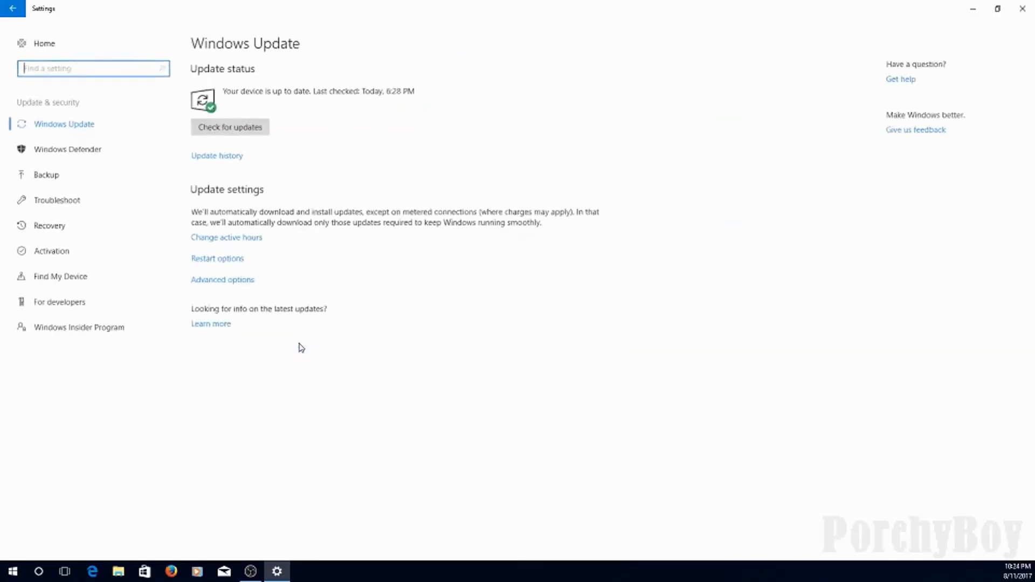
pyautogui.click(40, 174)
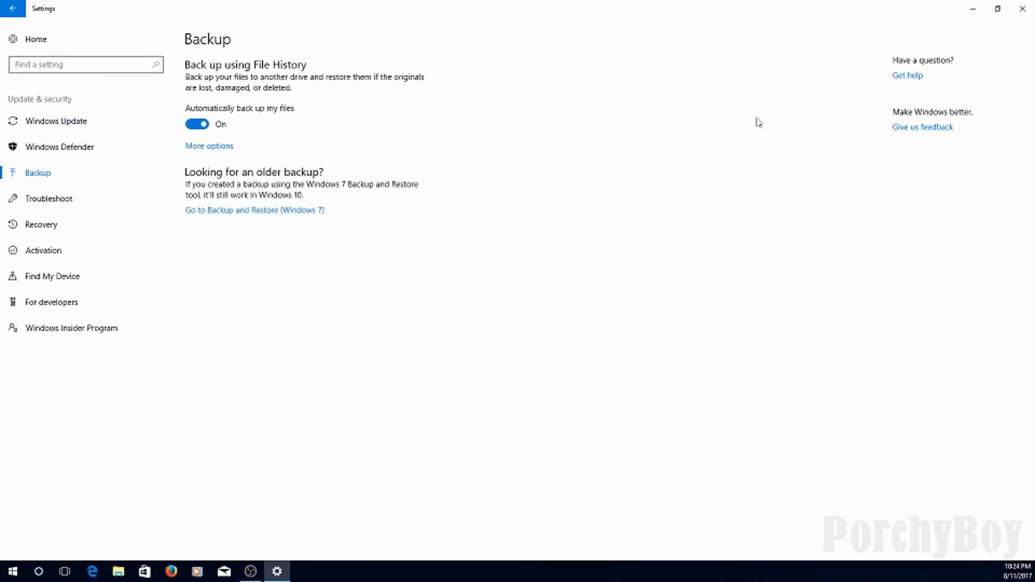
# Close the Settings window from the Backup page
pyautogui.click(1017, 12)
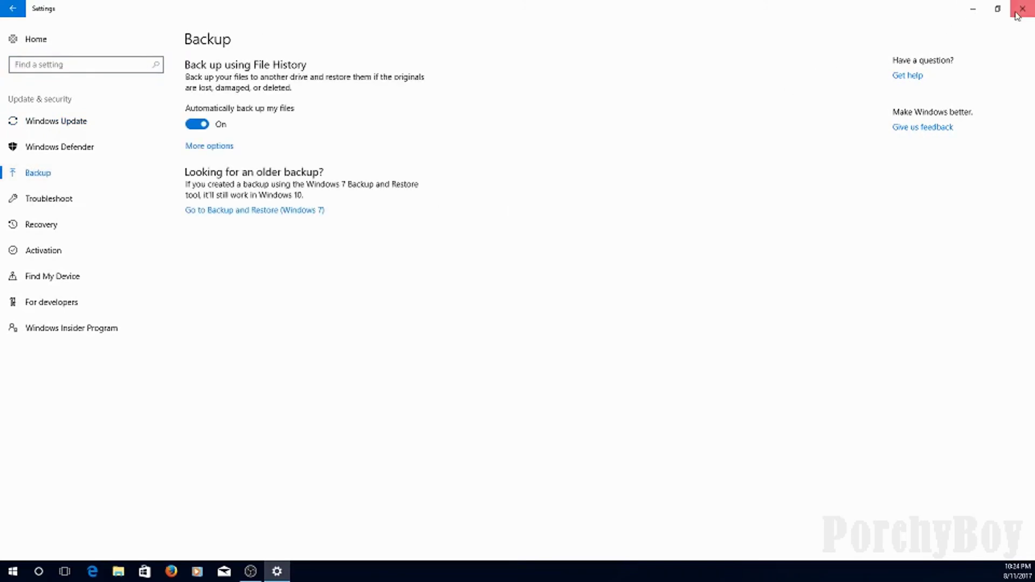